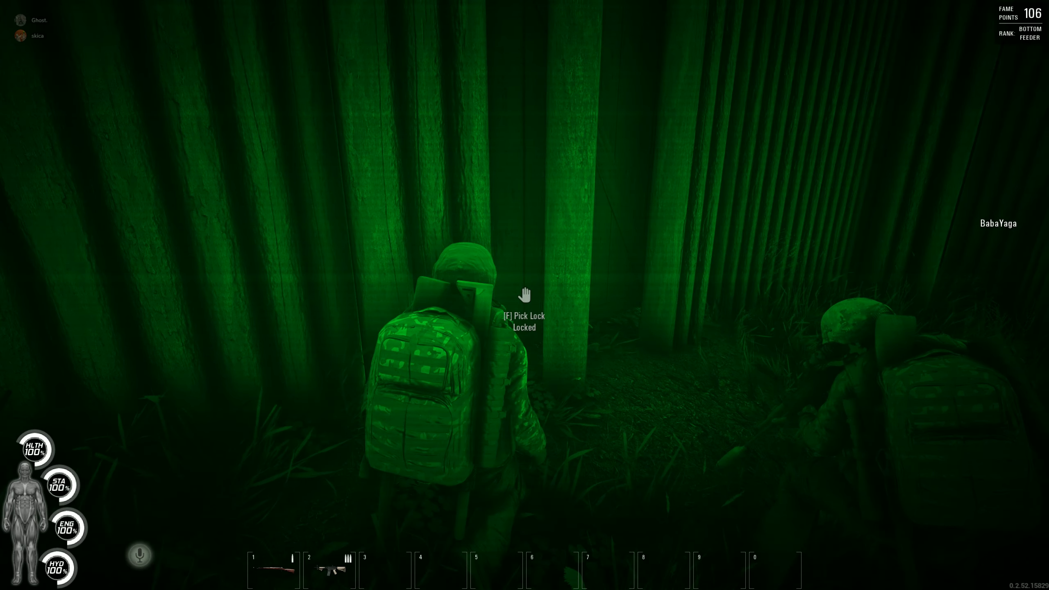
# Retry picking the locked metal base door several times as lockpicks keep breaking
pyautogui.press('f')
pyautogui.press('w')
pyautogui.press('w')
pyautogui.press('f')
pyautogui.press('Escape')
pyautogui.press('f')
pyautogui.press('f')
pyautogui.press('f')
pyautogui.press('f')
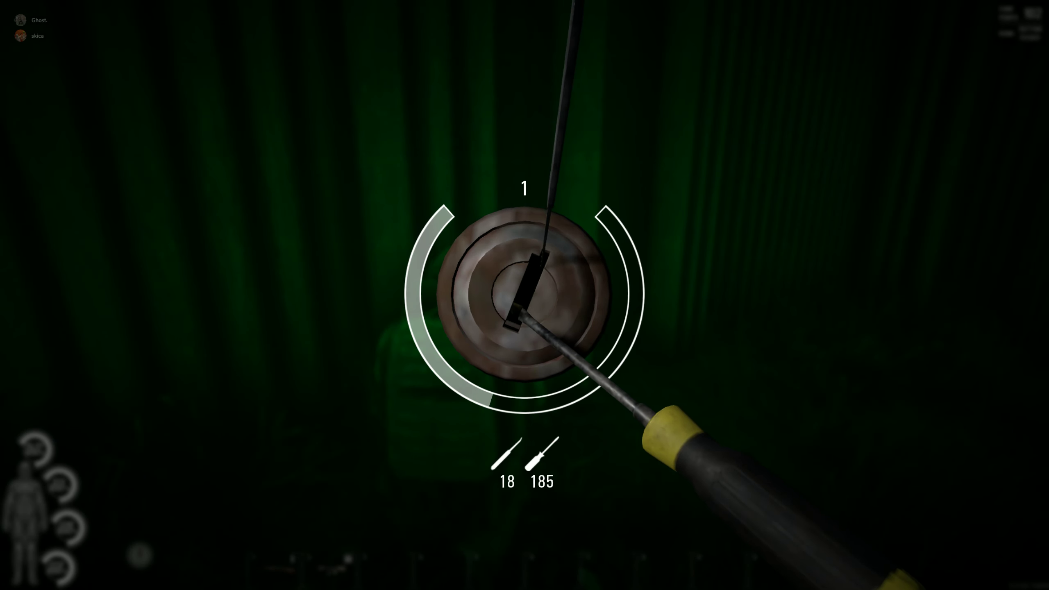
pyautogui.press('f')
pyautogui.press('f')
pyautogui.press('f')
# Try another lock-core turn, check the inventory, then resume picking the door
pyautogui.moveTo(656, 443); pyautogui.dragTo(443, 492)
pyautogui.press('Tab')
pyautogui.press('Tab')
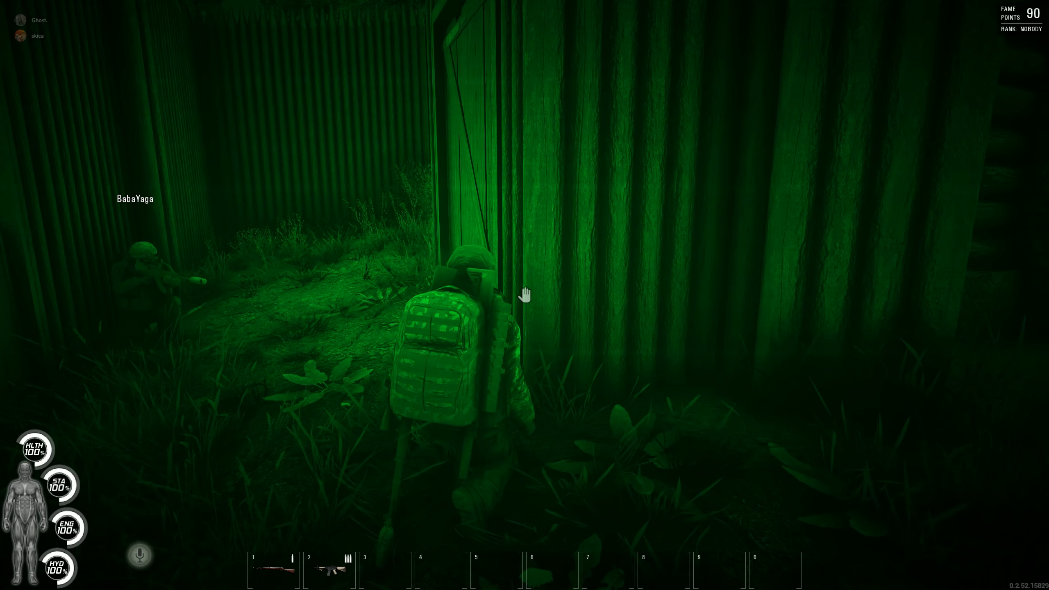
pyautogui.press('f')
pyautogui.moveTo(738, 369); pyautogui.dragTo(492, 508)
# Attempt the lock three more times as picks run low, then bring up the inventory
pyautogui.press('f')
pyautogui.moveTo(738, 368)
pyautogui.mouseDown()
pyautogui.moveTo(615, 475)
pyautogui.moveTo(508, 509)
pyautogui.mouseUp()
pyautogui.moveTo(704, 492); pyautogui.dragTo(508, 508)
pyautogui.press('f')
pyautogui.moveTo(737, 368)
pyautogui.mouseDown()
pyautogui.moveTo(574, 493)
pyautogui.moveTo(459, 509)
pyautogui.mouseUp()
pyautogui.press('f')
pyautogui.moveTo(738, 369); pyautogui.dragTo(492, 508)
pyautogui.press('Tab')
# Stow the spare lockpick in the backpack and craft three new lockpicks
pyautogui.doubleClick(32, 111)
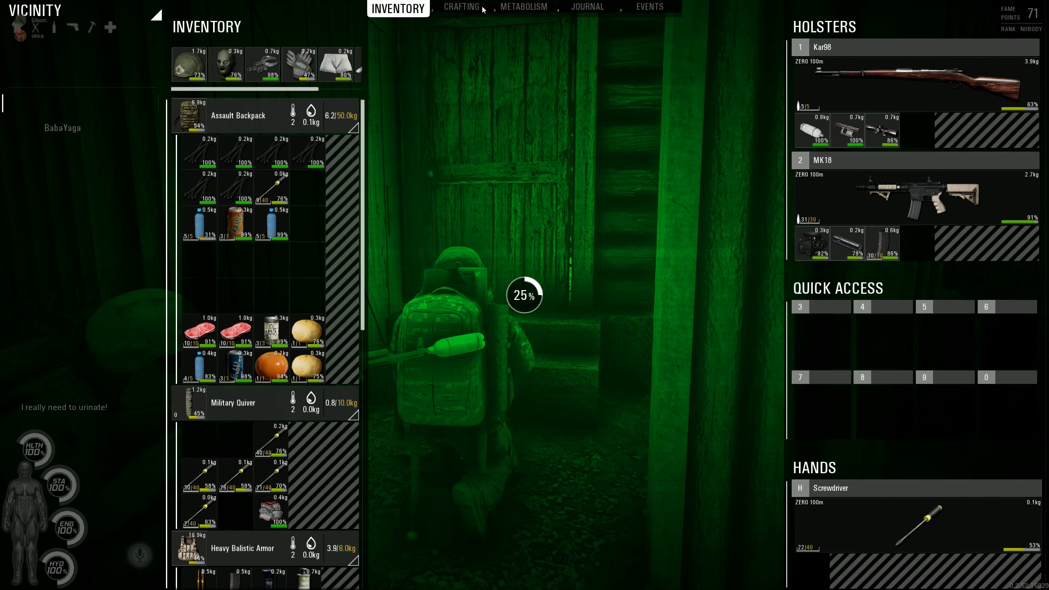
pyautogui.click(472, 8)
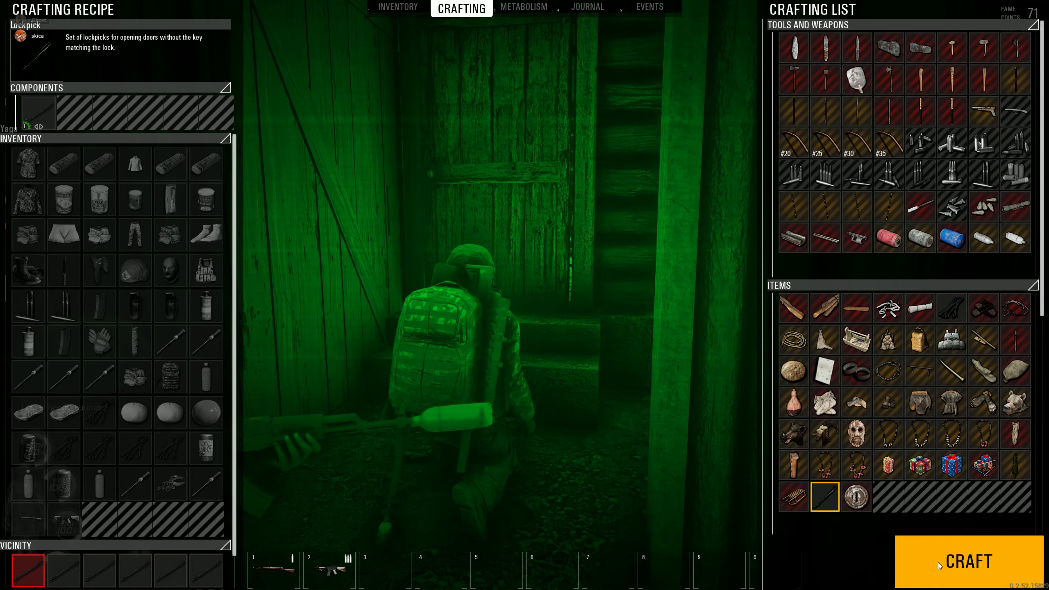
pyautogui.click(938, 562)
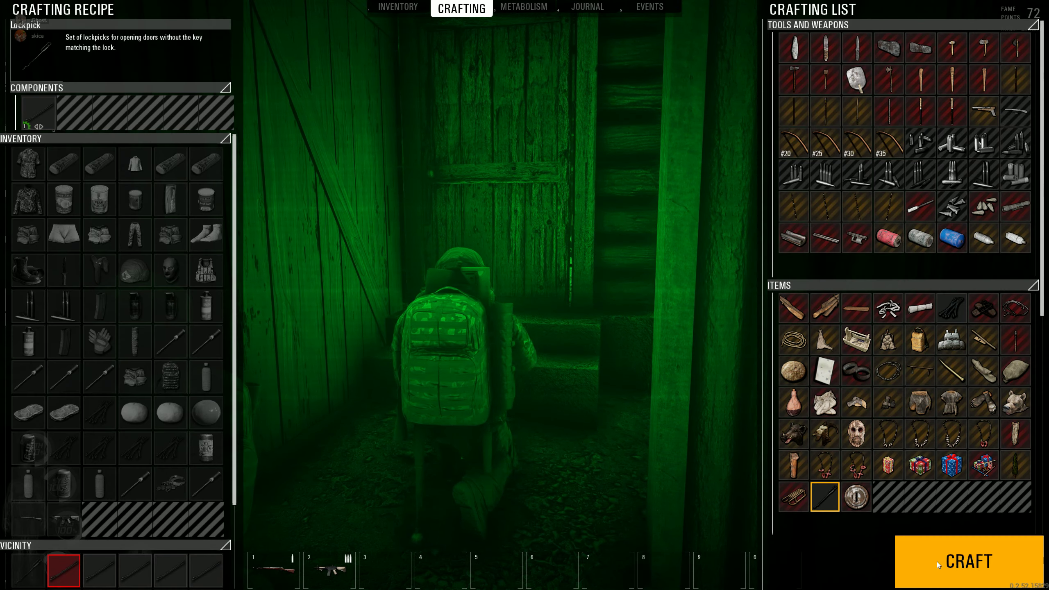
pyautogui.click(937, 562)
pyautogui.click(937, 562)
pyautogui.press('Tab')
# Approach the wooden cabin door with the rifle raised and check whether it's locked
pyautogui.press('w')
pyautogui.press('f')
pyautogui.press('v')
pyautogui.press('v')
pyautogui.press('f')
# Check the inventory, then start picking the wooden door's lock
pyautogui.press('Tab')
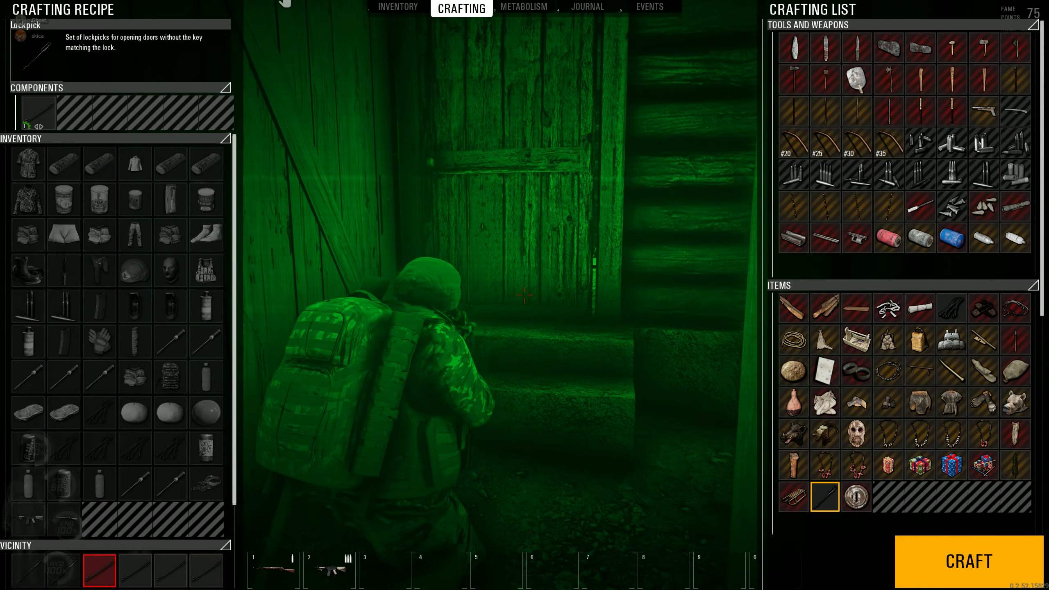
pyautogui.click(398, 6)
pyautogui.press('Tab')
pyautogui.press('f')
# Fail two more lock-core turns on the wooden door, using up the lockpicks
pyautogui.moveTo(697, 361); pyautogui.dragTo(566, 484)
pyautogui.press('f')
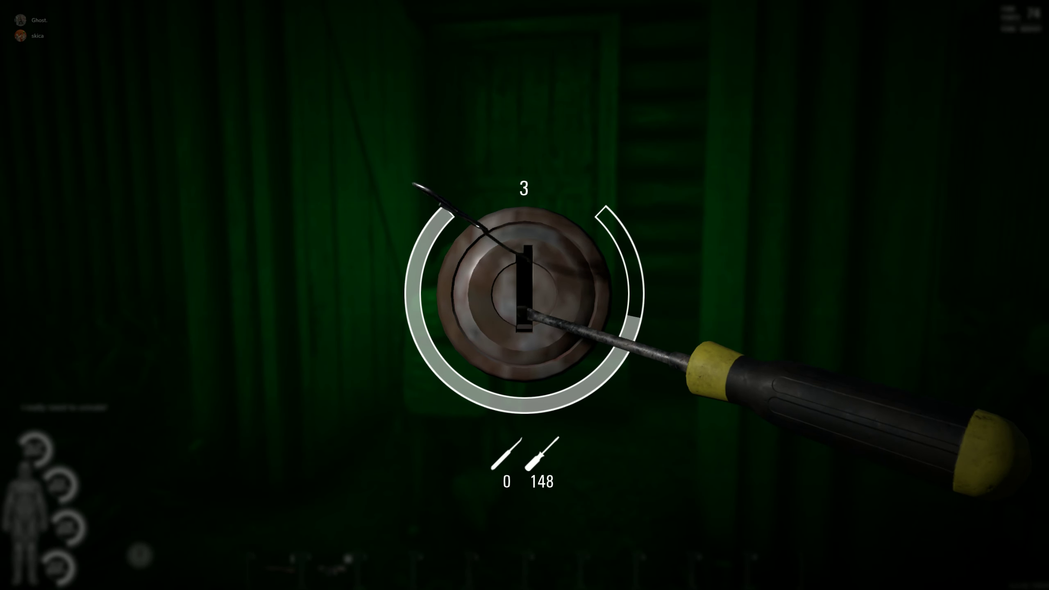
pyautogui.moveTo(697, 361)
pyautogui.mouseDown()
pyautogui.moveTo(525, 492)
pyautogui.moveTo(459, 509)
pyautogui.mouseUp()
# Craft a batch of eight lockpicks
pyautogui.press('Tab')
pyautogui.click(461, 7)
pyautogui.click(957, 564)
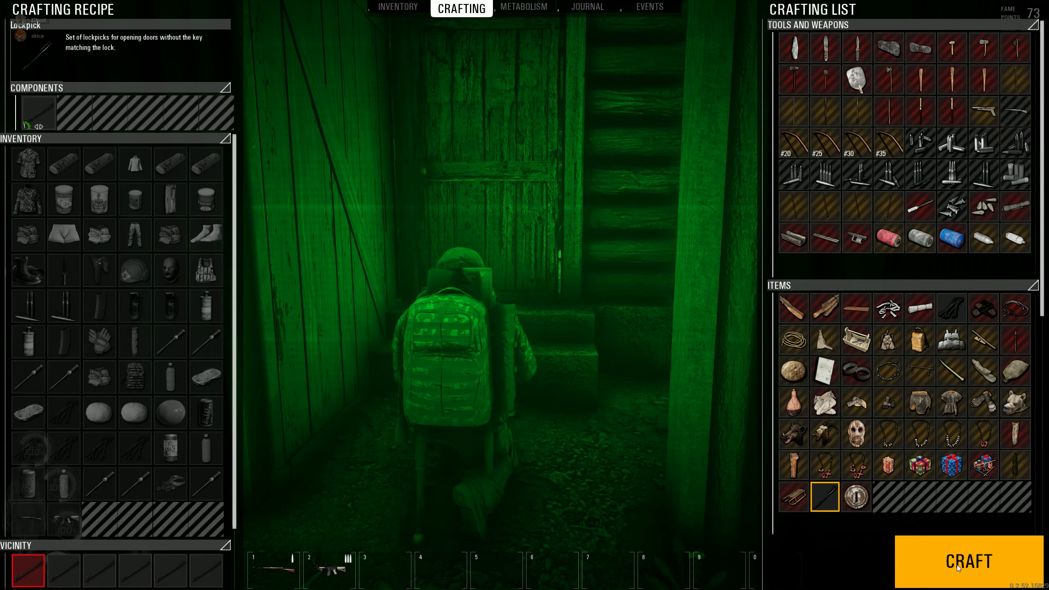
pyautogui.click(958, 565)
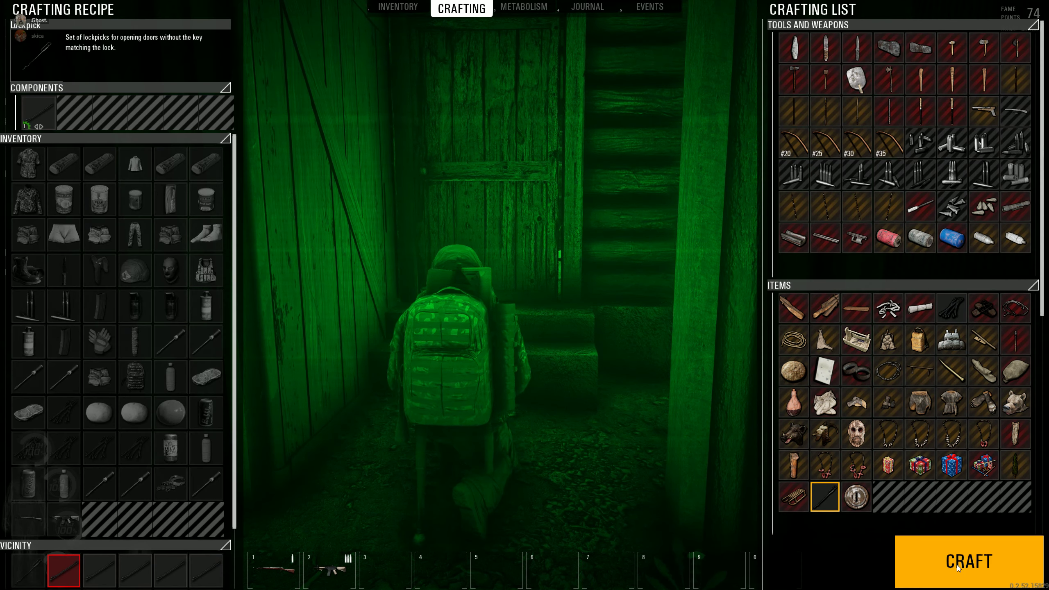
pyautogui.click(958, 565)
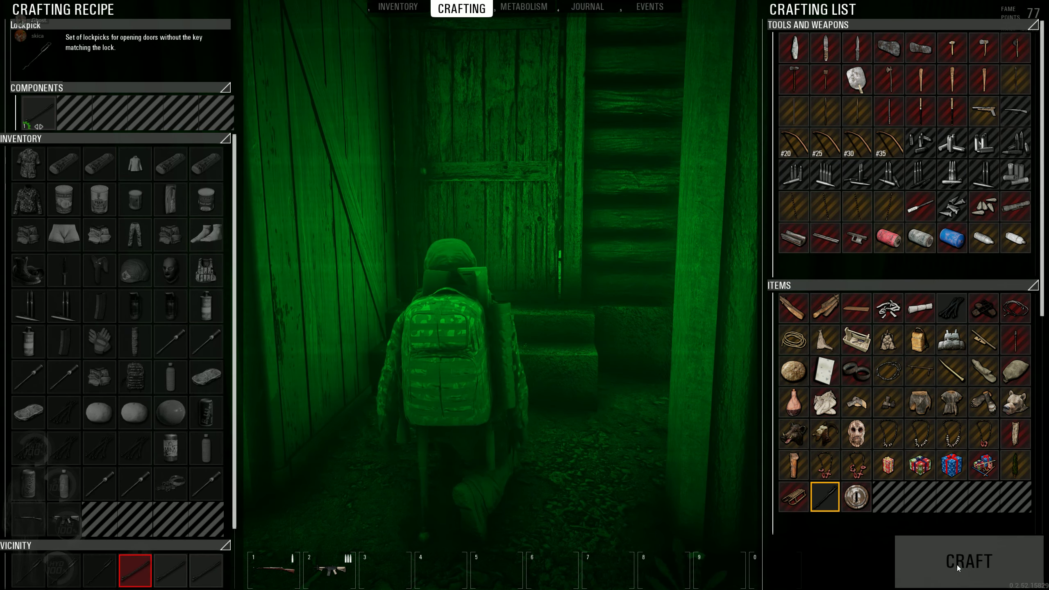
pyautogui.click(957, 565)
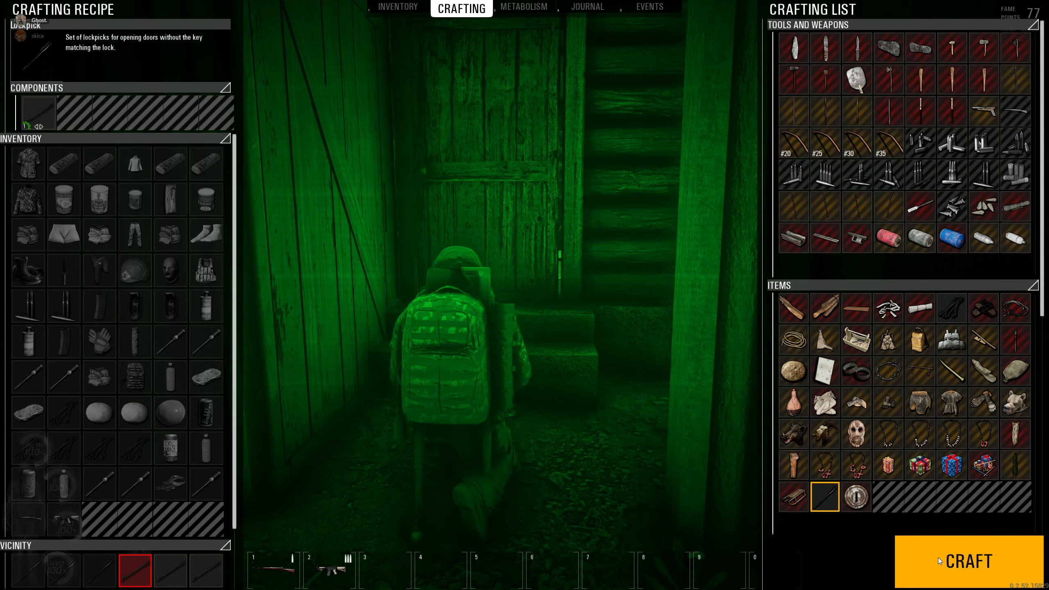
pyautogui.click(938, 557)
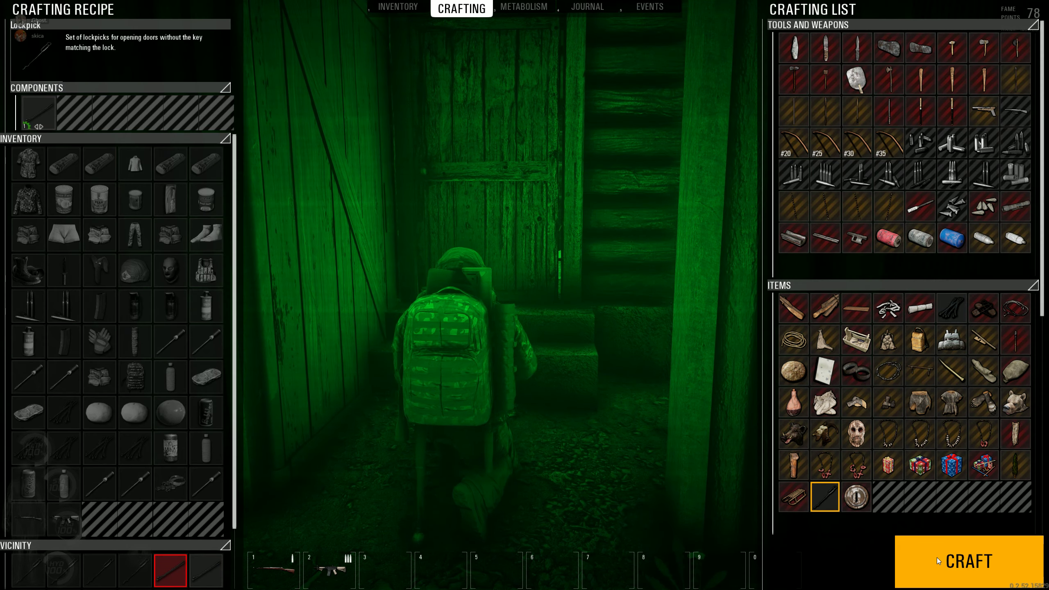
pyautogui.click(937, 558)
pyautogui.click(937, 558)
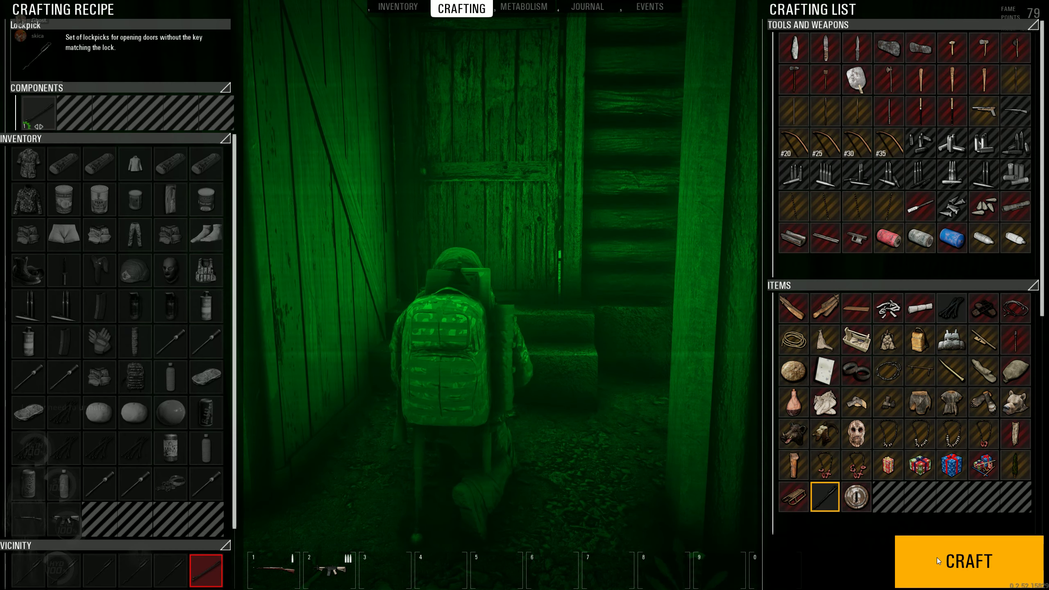
pyautogui.click(937, 557)
# Move two crafted lockpicks from Vicinity into the backpack
pyautogui.click(398, 9)
pyautogui.doubleClick(107, 181)
pyautogui.doubleClick(107, 181)
# Pick the cabin door's lock successfully
pyautogui.press('Tab')
pyautogui.press('f')
pyautogui.press('a')
pyautogui.press('f')
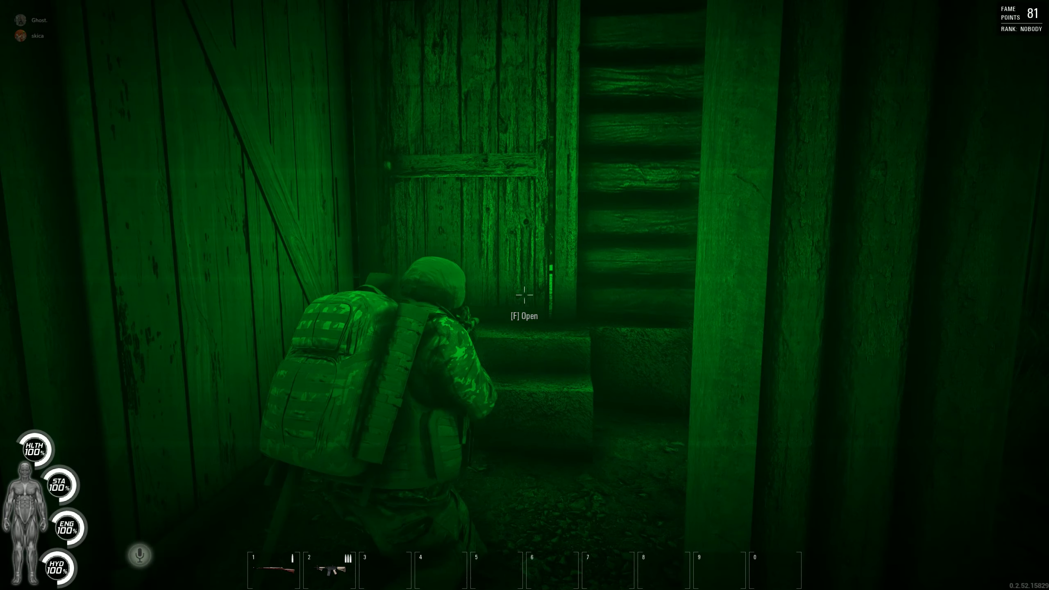
# Collect all the loose bobby pins into the inventory and quiver
pyautogui.press('Tab')
pyautogui.doubleClick(27, 112)
pyautogui.doubleClick(27, 113)
pyautogui.doubleClick(27, 113)
pyautogui.doubleClick(28, 113)
pyautogui.doubleClick(27, 113)
pyautogui.doubleClick(28, 113)
pyautogui.press('Tab')
# Open the unlocked wooden door, walk into the cabin and bring up the inventory
pyautogui.press('f')
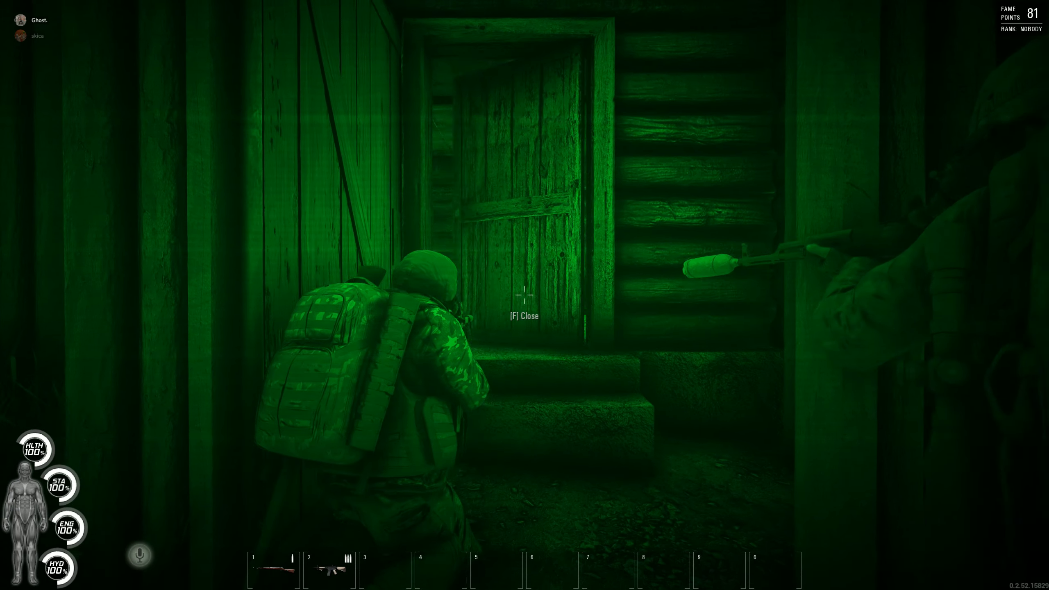
pyautogui.press('w')
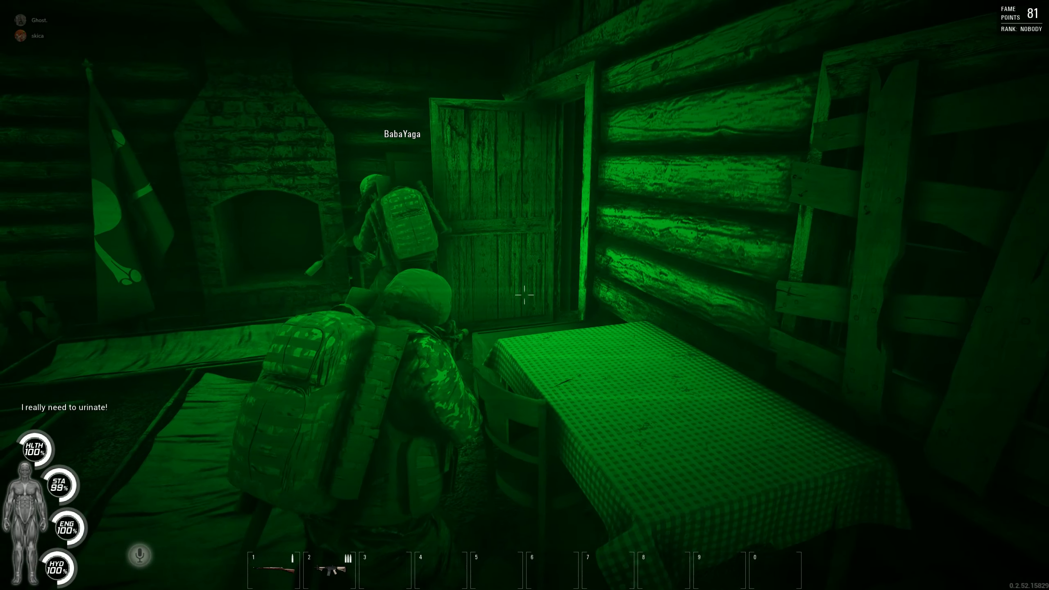
pyautogui.press('Tab')
# Open the wooden chests and move four screwdrivers into the backpack and quiver
pyautogui.doubleClick(105, 69)
pyautogui.scroll(-5, 573, 164)
pyautogui.scroll(-3, 580, 141)
pyautogui.scroll(8, 533, 164)
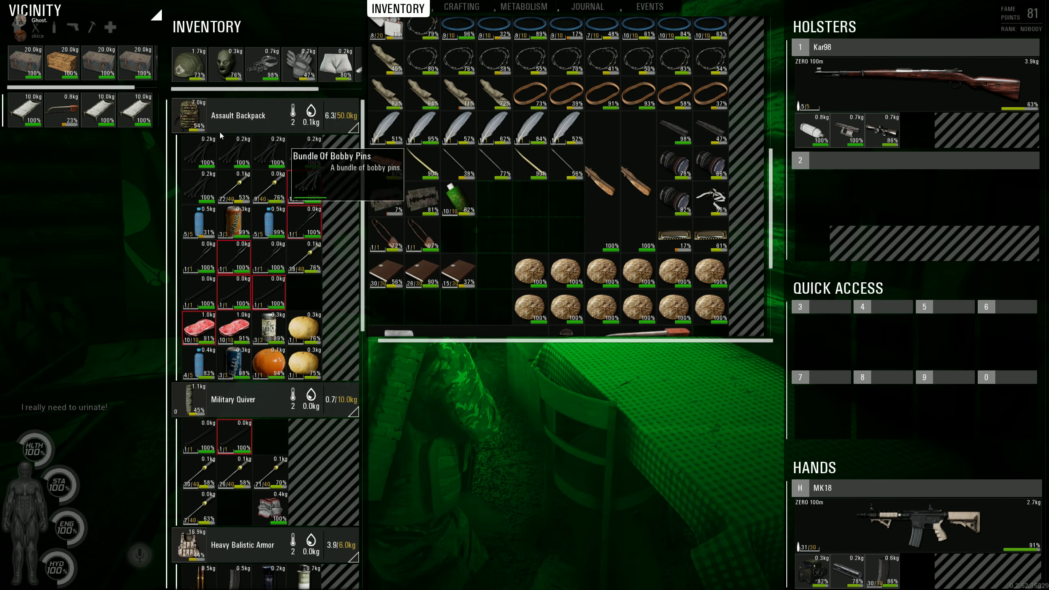
pyautogui.doubleClick(59, 72)
pyautogui.doubleClick(529, 311)
pyautogui.doubleClick(574, 316)
pyautogui.doubleClick(607, 316)
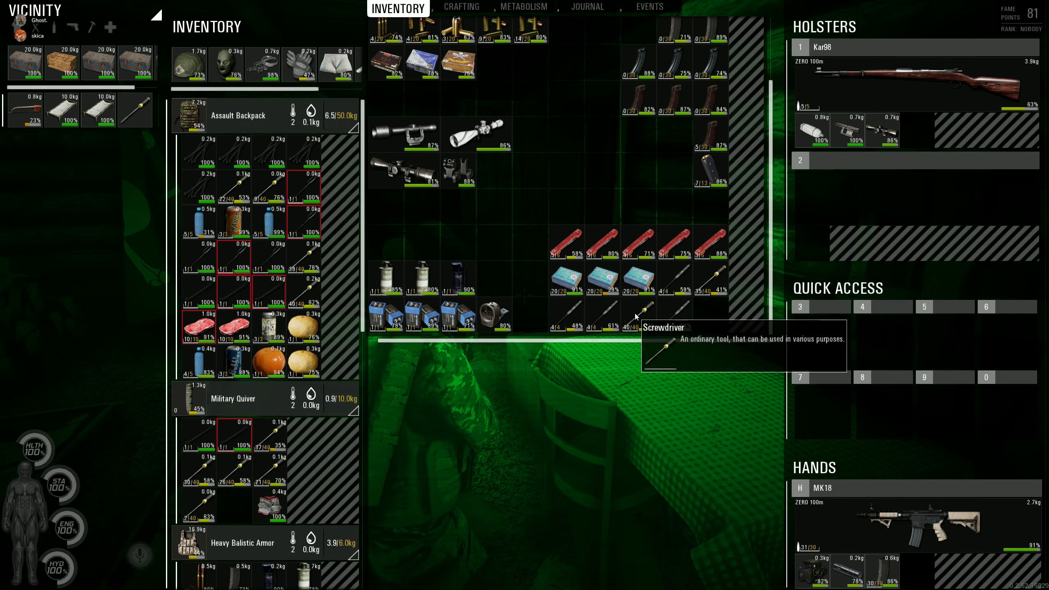
pyautogui.doubleClick(678, 304)
pyautogui.scroll(-3, 582, 221)
# Inspect the Improvised Metal Chests, including the one holding rifles, pistols and knives
pyautogui.doubleClick(90, 66)
pyautogui.scroll(2, 523, 257)
pyautogui.doubleClick(129, 61)
pyautogui.scroll(-5, 570, 217)
pyautogui.scroll(-5, 556, 199)
pyautogui.rightClick(542, 83)
pyautogui.scroll(10, 543, 247)
pyautogui.doubleClick(133, 65)
pyautogui.scroll(-5, 628, 280)
pyautogui.scroll(-5, 632, 265)
pyautogui.scroll(-5, 632, 266)
pyautogui.scroll(3, 631, 228)
pyautogui.scroll(-3, 631, 228)
pyautogui.scroll(4, 631, 230)
pyautogui.scroll(4, 623, 231)
pyautogui.scroll(4, 623, 230)
pyautogui.scroll(3, 621, 229)
pyautogui.scroll(3, 621, 229)
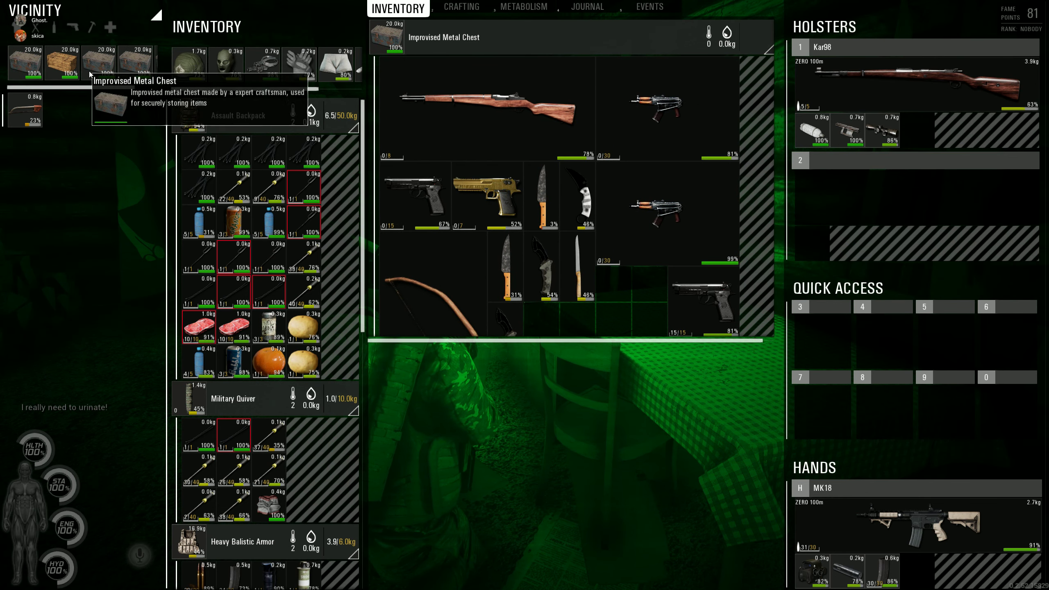
# Recheck the Wooden Chest's contents and dismiss the potato's item actions
pyautogui.click(35, 62)
pyautogui.click(57, 64)
pyautogui.scroll(-3, 601, 258)
pyautogui.scroll(-2, 295, 311)
pyautogui.rightClick(270, 304)
pyautogui.click(310, 320)
pyautogui.scroll(3, 312, 320)
# Craft one Bundle of Bobby Pins, then reopen the inventory beside the chests
pyautogui.press('c')
pyautogui.click(952, 308)
pyautogui.click(927, 576)
pyautogui.press('Tab')
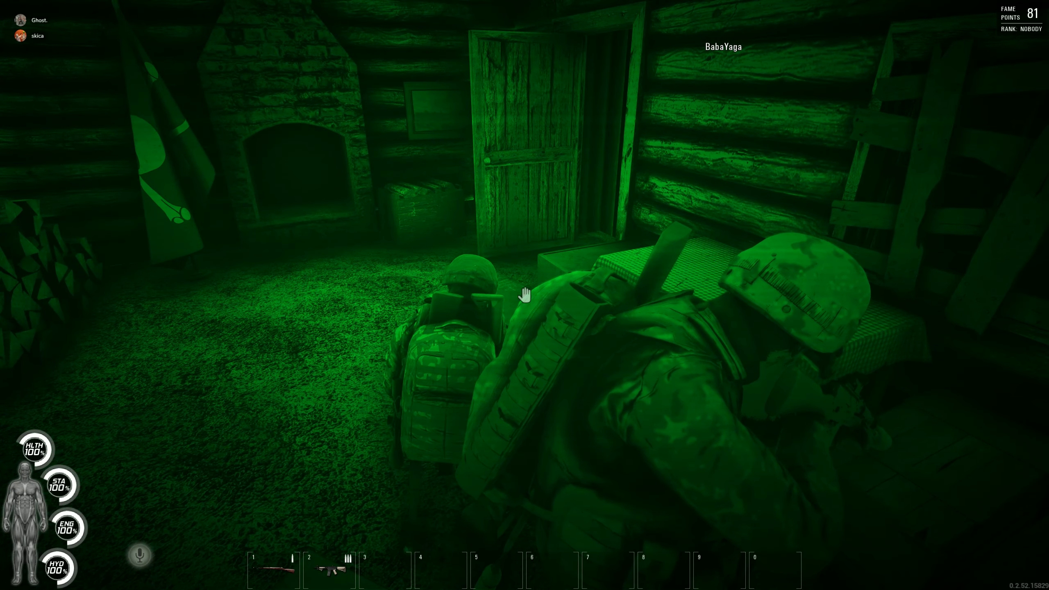
pyautogui.press('Tab')
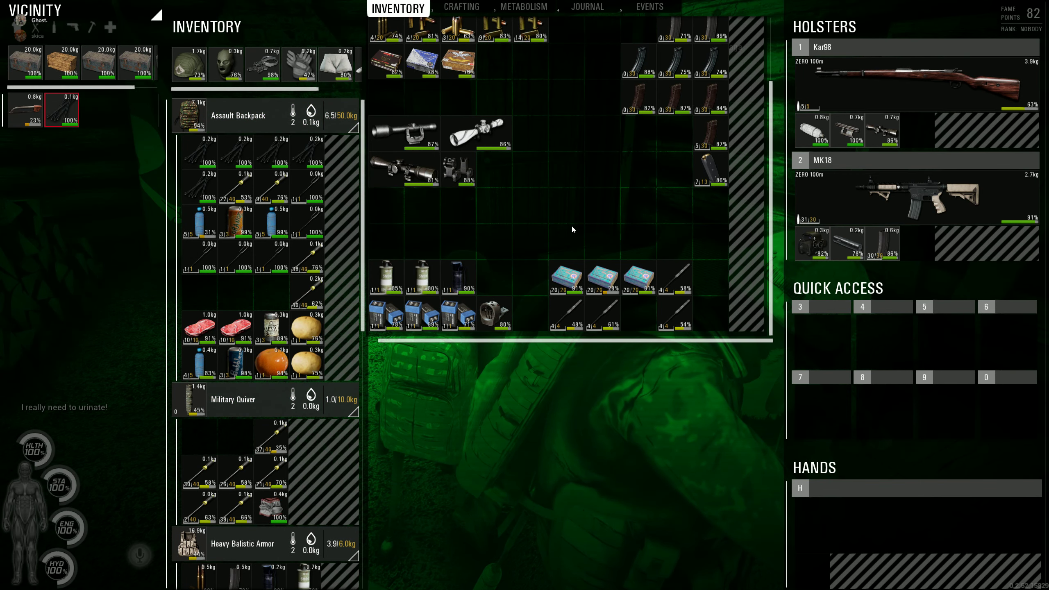